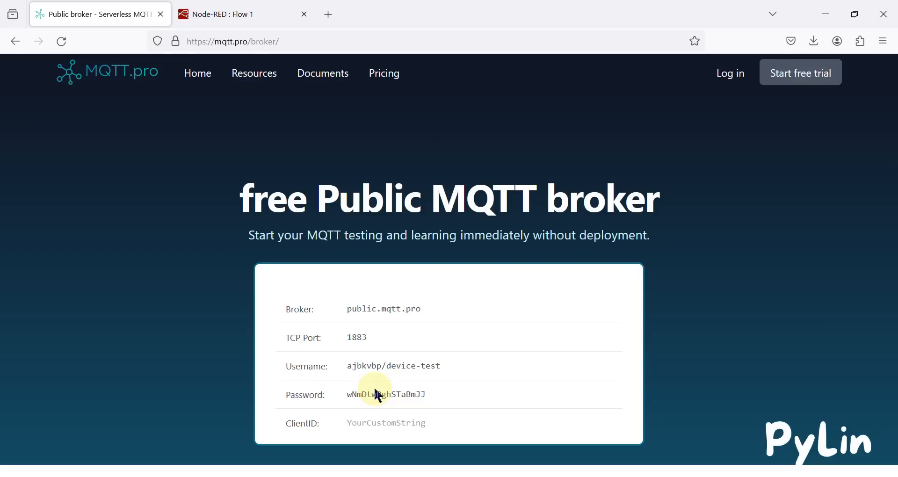
Switch to Node-RED and place an inject node and an mqtt out node on Flow 1
click(234, 12)
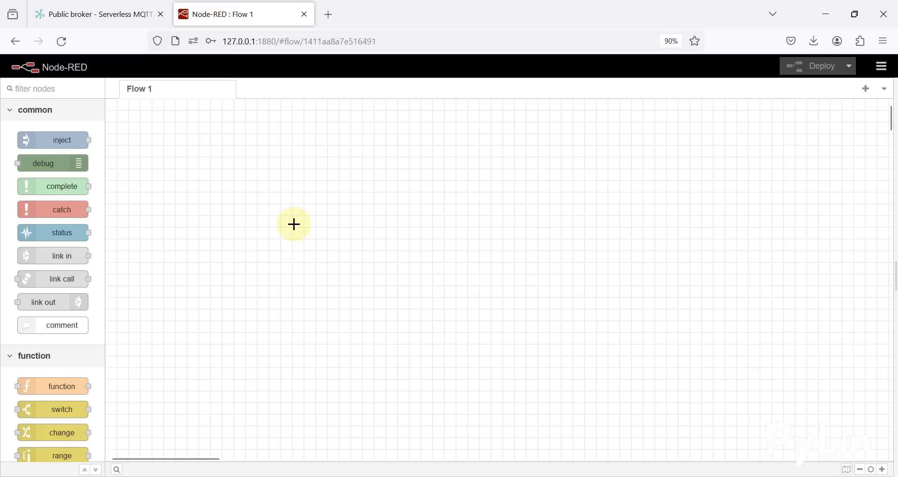
drag(62, 140, 237, 174)
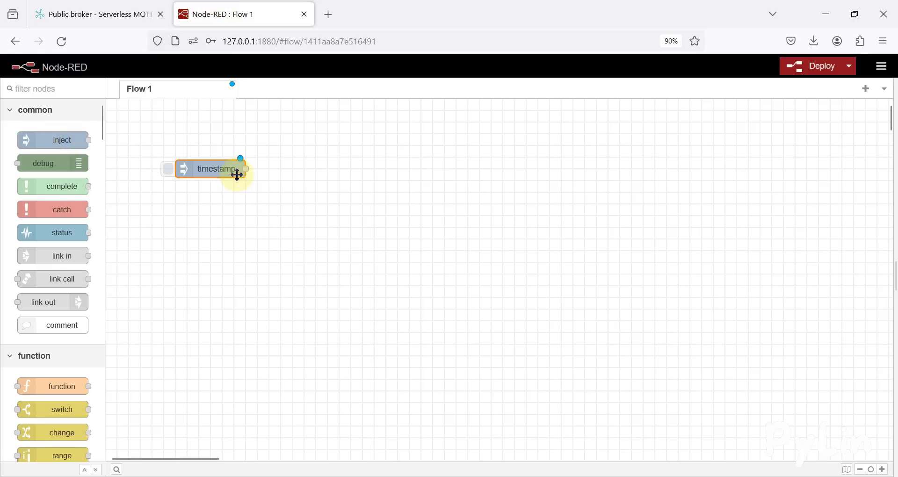
scroll(54, 313, down, 10)
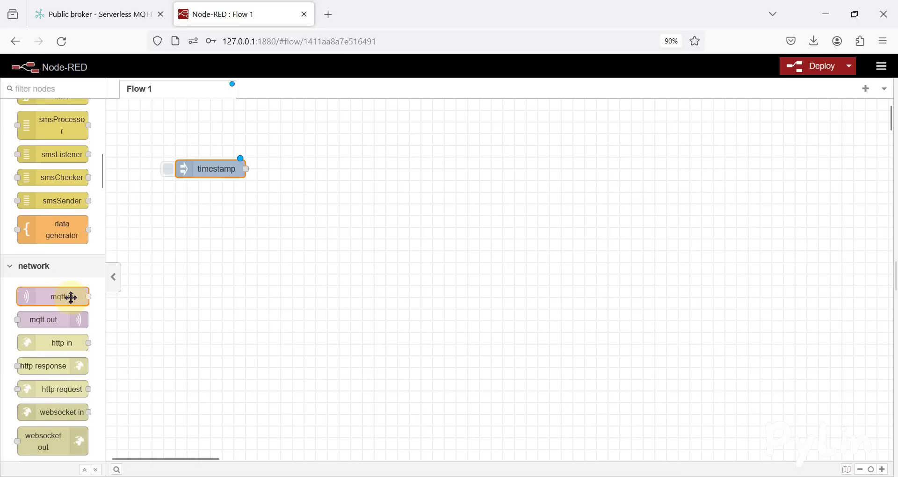
drag(56, 321, 351, 172)
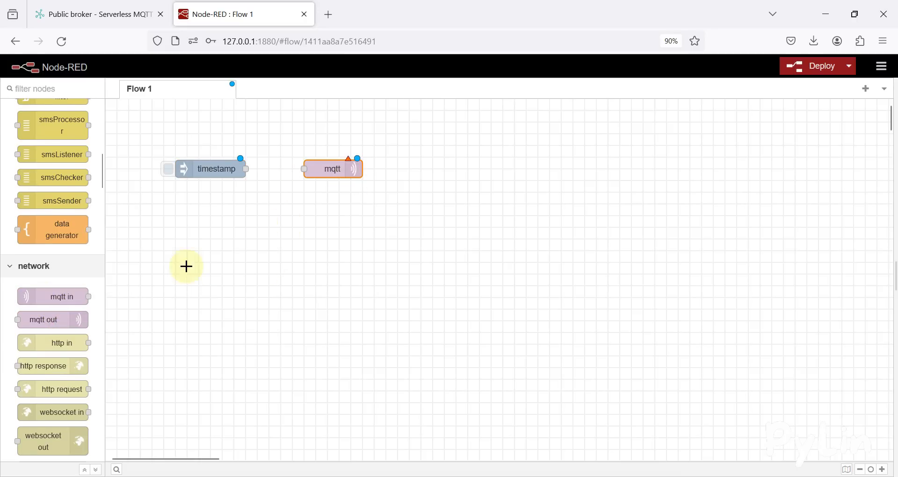
Add an mqtt in node below them with a new debug node wired to its output
drag(63, 296, 303, 251)
click(292, 301)
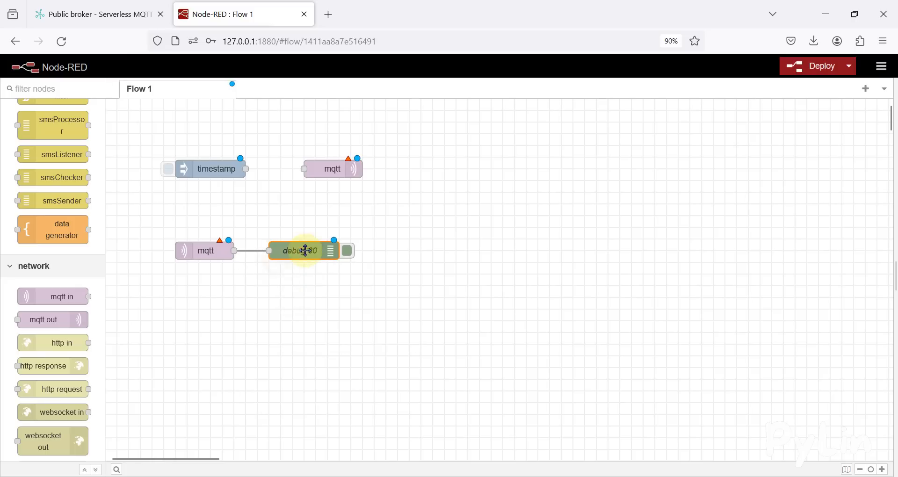
Enable node status output on the debug node attached to the mqtt in node
double_click(305, 254)
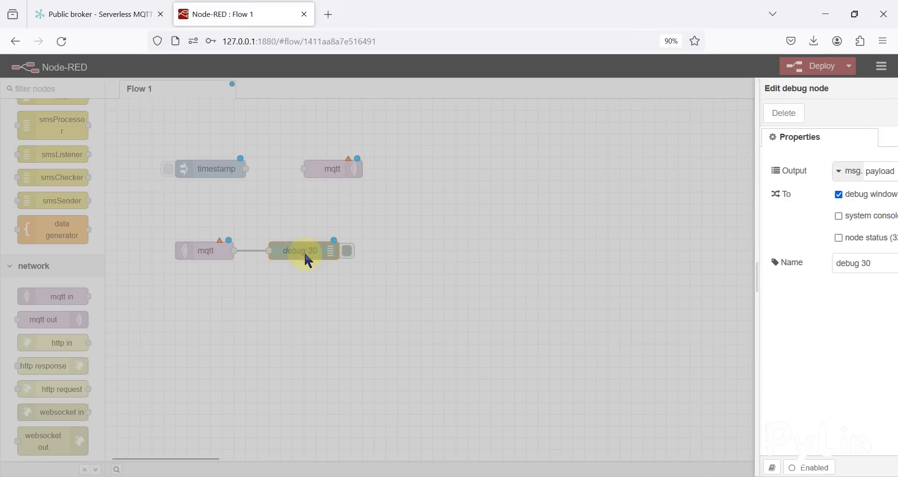
click(723, 238)
click(866, 114)
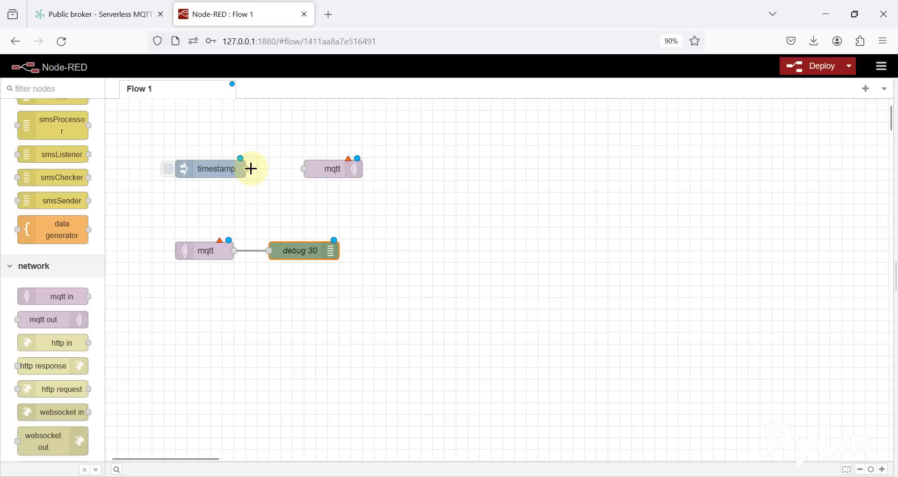
Rearrange the inject and mqtt out nodes and wire the inject node to a new debug node
drag(203, 170, 202, 201)
drag(349, 171, 326, 194)
drag(235, 190, 319, 155)
click(299, 194)
Set the new debug node to output to node status instead of the debug window
double_click(320, 150)
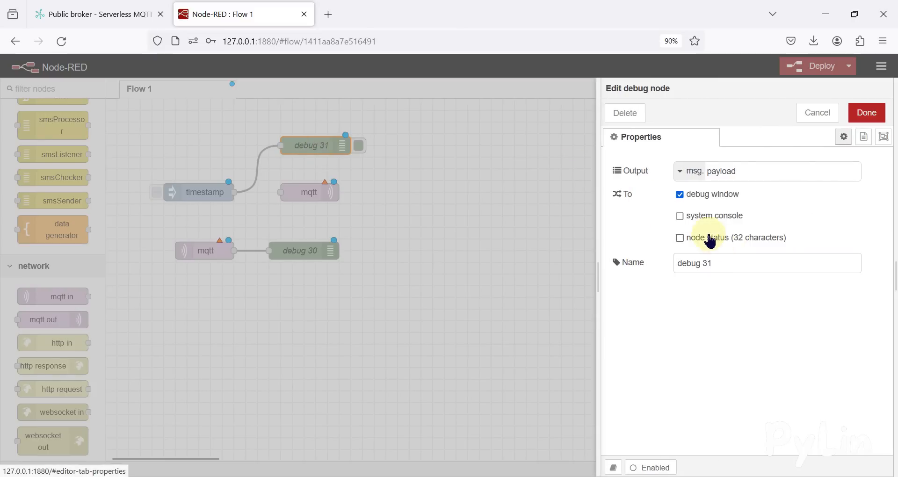
click(706, 238)
click(710, 194)
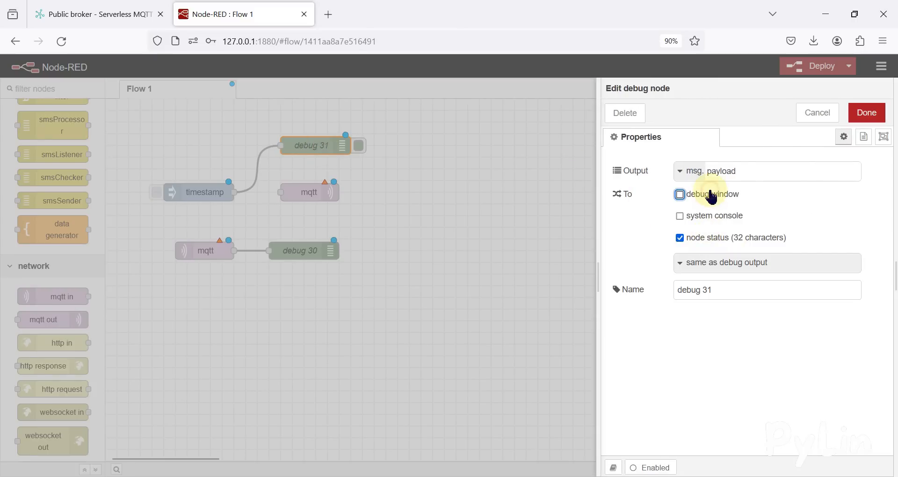
click(882, 119)
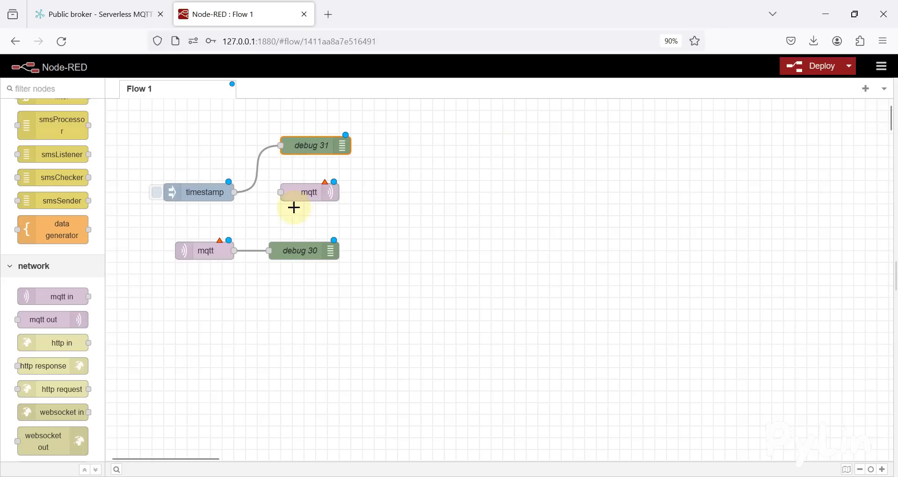
Wire the timestamp inject node to the mqtt out node and glance at the broker details page
drag(235, 191, 281, 192)
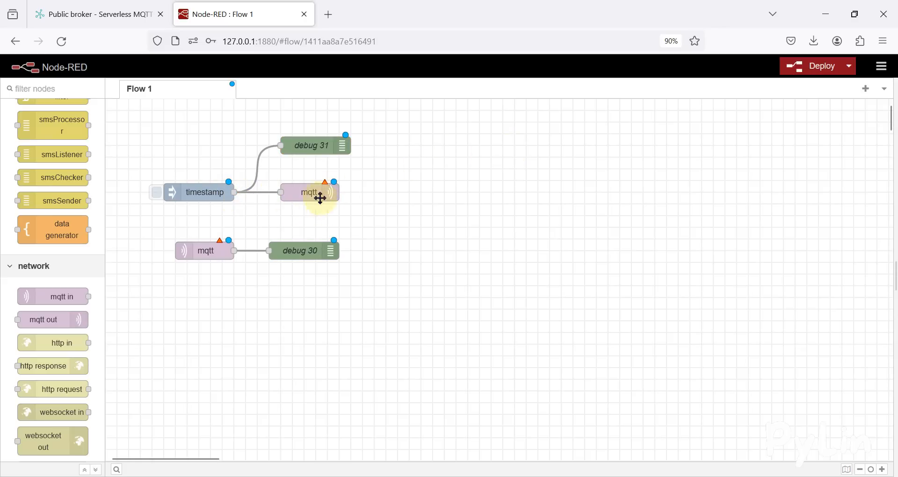
click(100, 14)
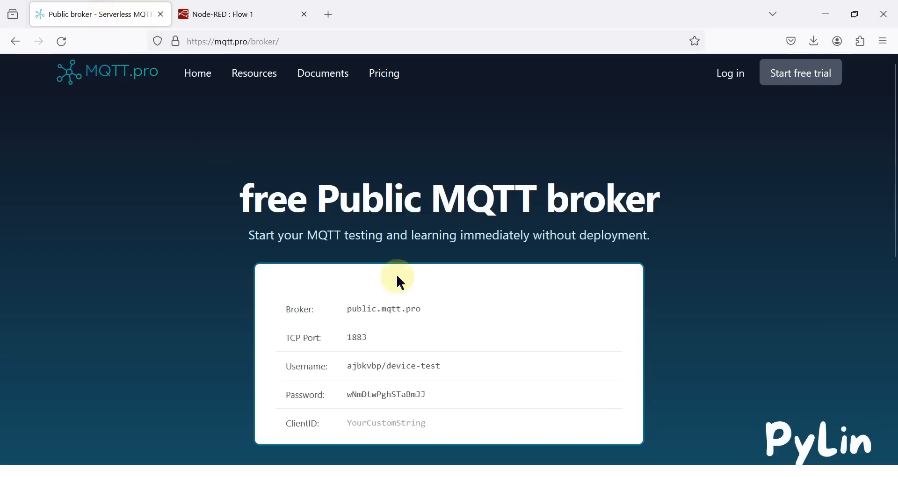
click(227, 14)
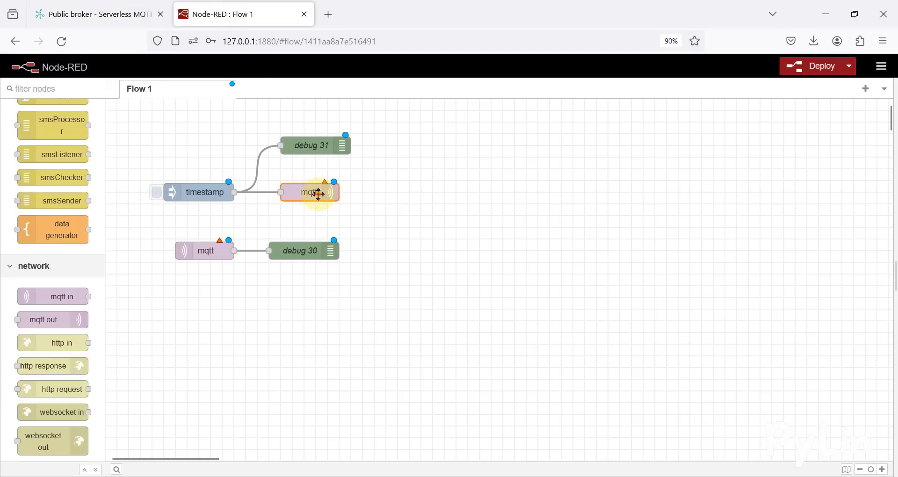
Open the mqtt out node and start adding a new mqtt-broker configuration
double_click(318, 194)
click(786, 172)
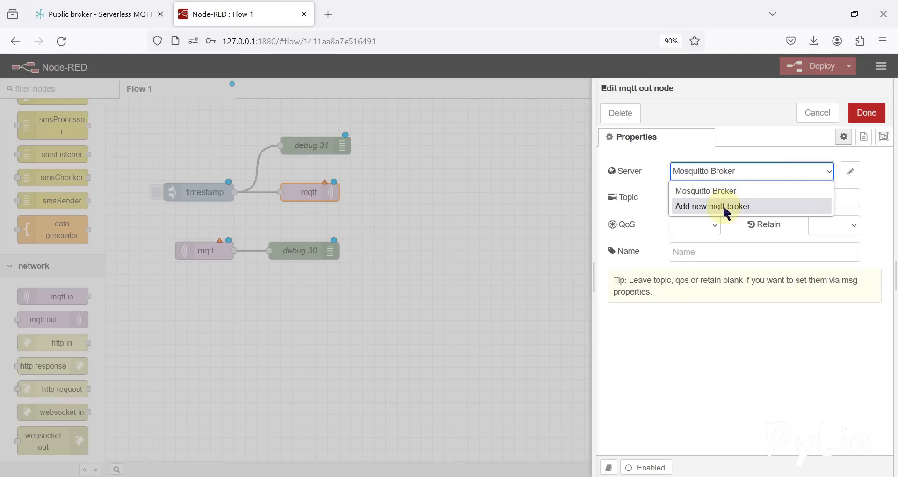
click(724, 208)
click(740, 176)
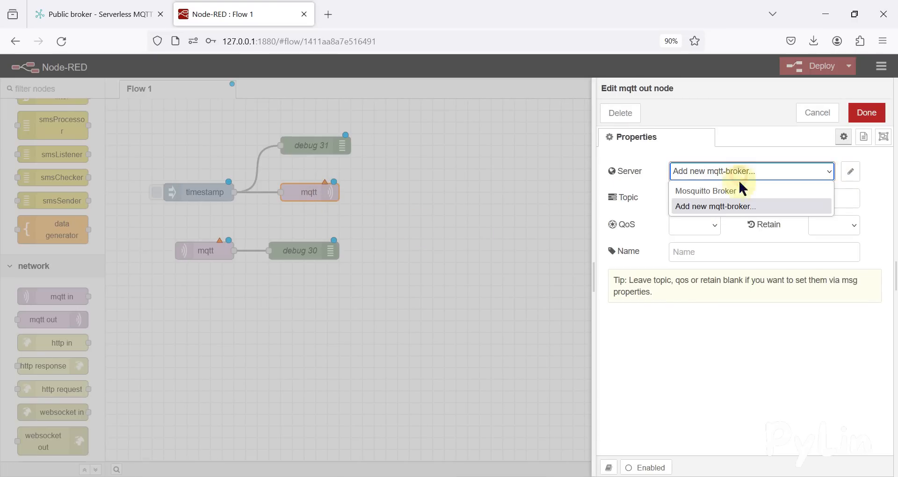
click(850, 172)
Copy the broker address public.mqtt.pro from the broker page into the new broker's Server field
click(108, 13)
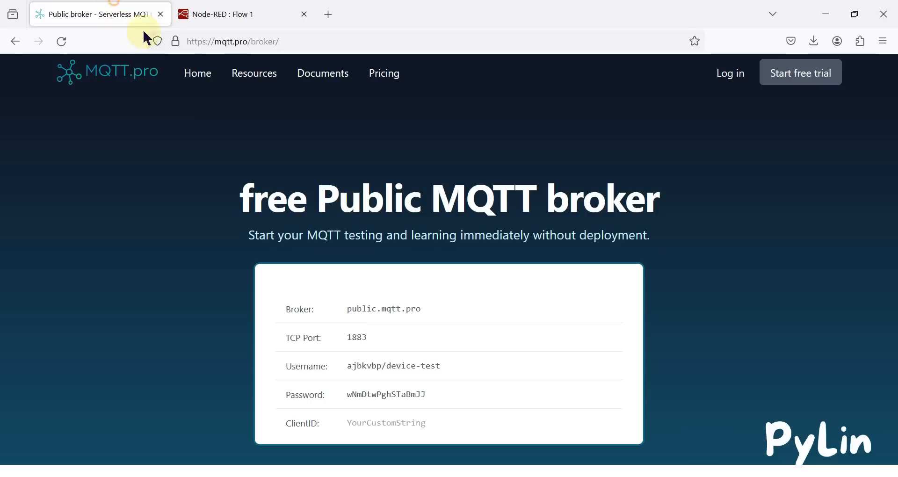
drag(427, 310, 351, 313)
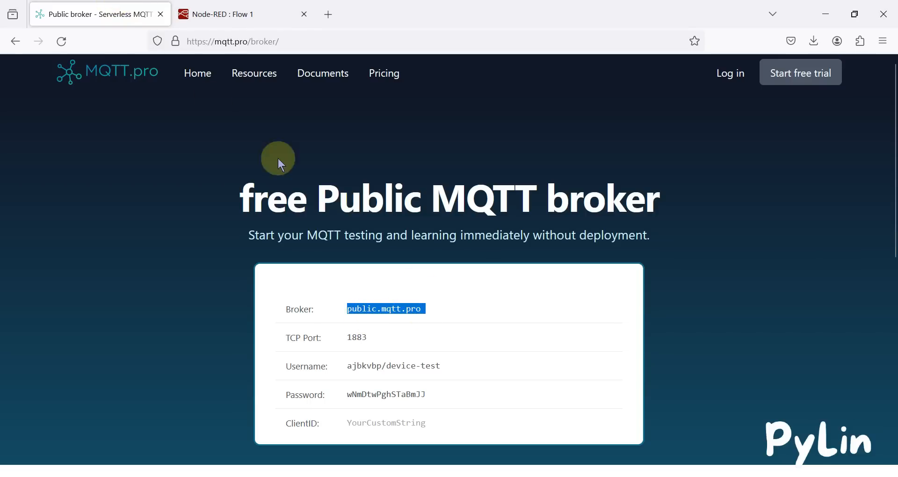
click(384, 313)
drag(347, 310, 418, 318)
click(225, 14)
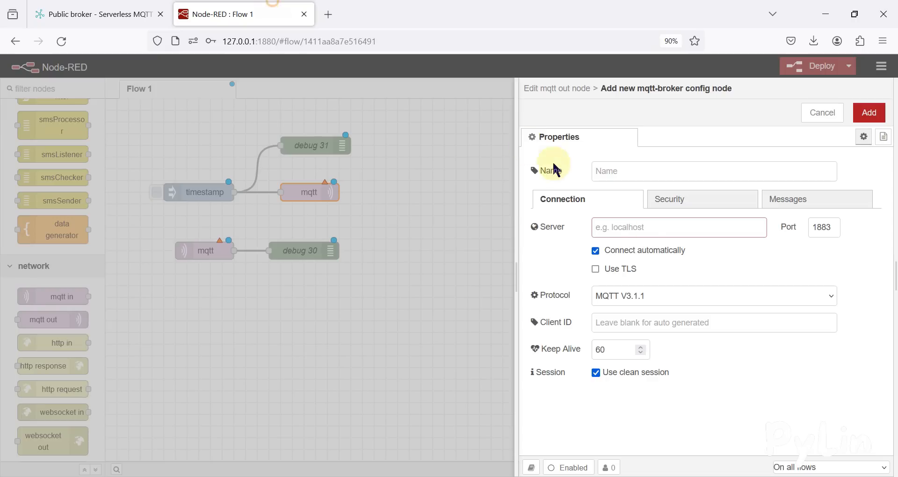
text(public.mqtt.pro)
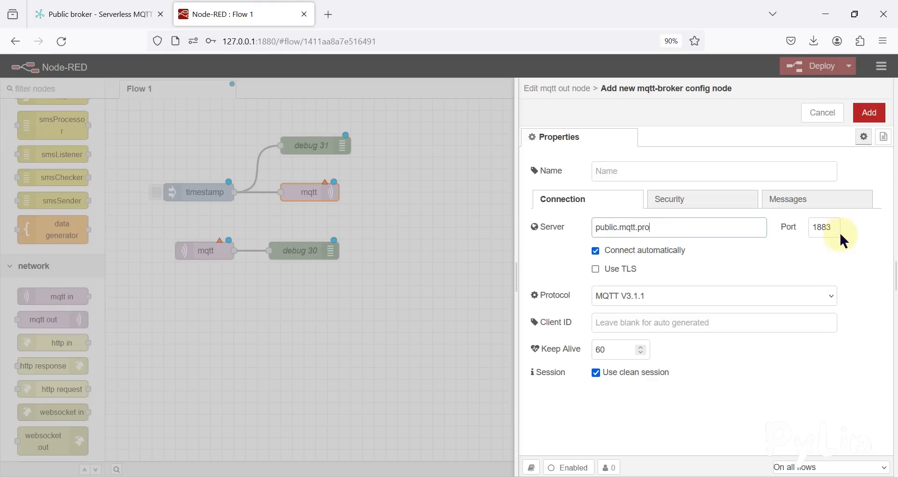
Copy the broker page's username into the Security username field of the broker configuration
click(82, 13)
double_click(357, 336)
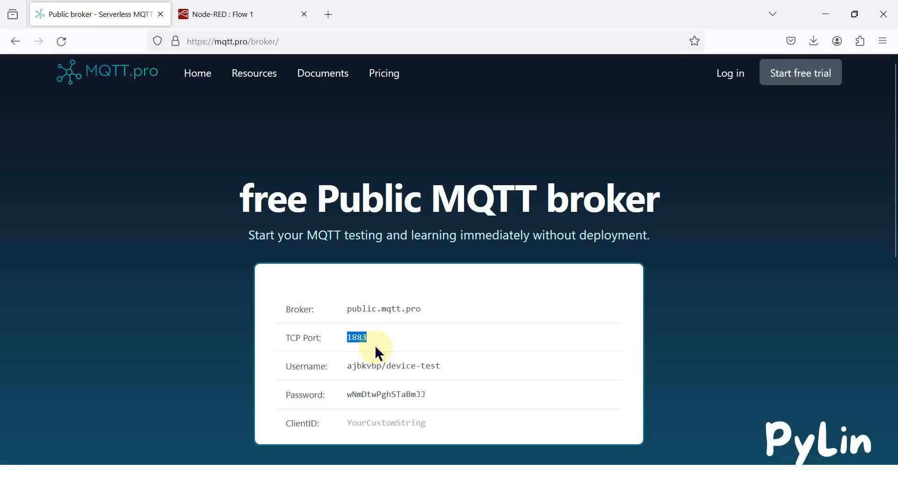
drag(440, 368, 347, 368)
key(ctrl+c)
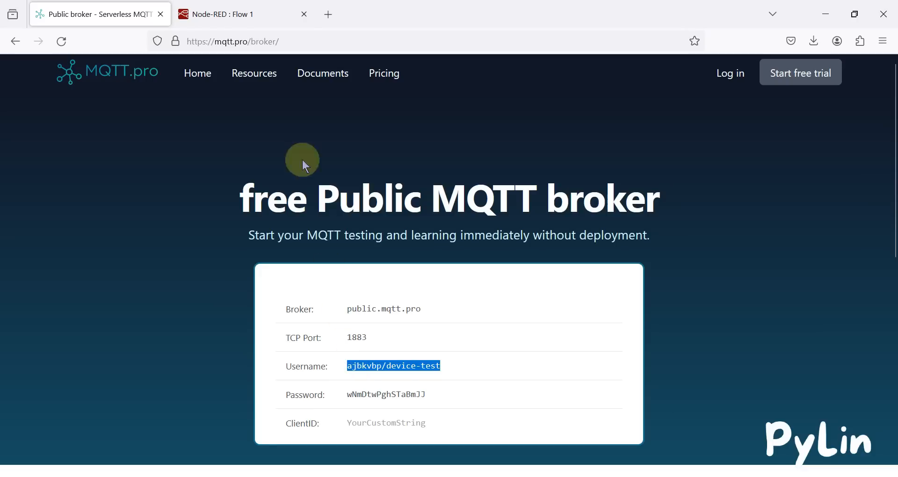
click(235, 7)
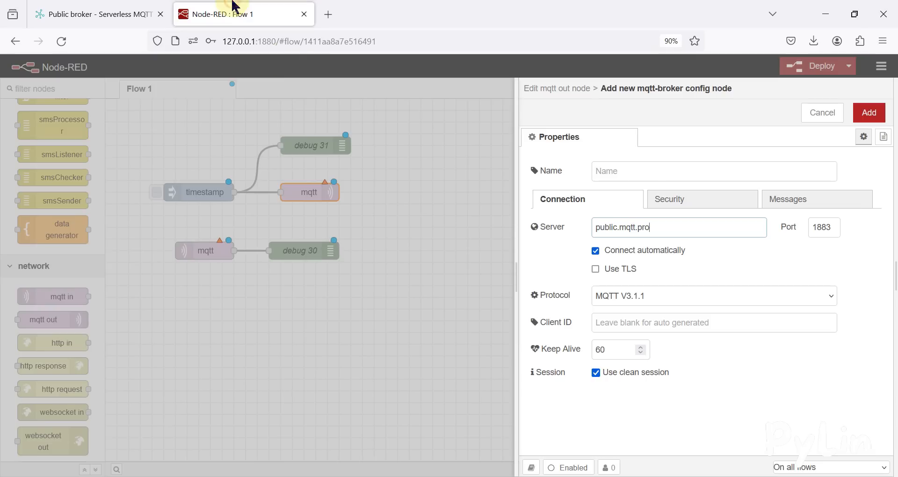
click(685, 208)
click(632, 232)
key(ctrl+v)
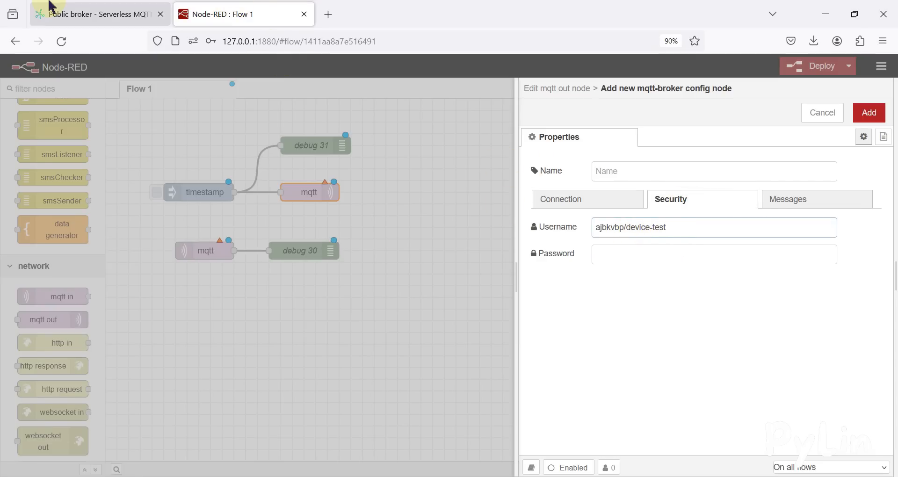
Copy the broker page's password into the Security password field of the broker configuration
click(79, 14)
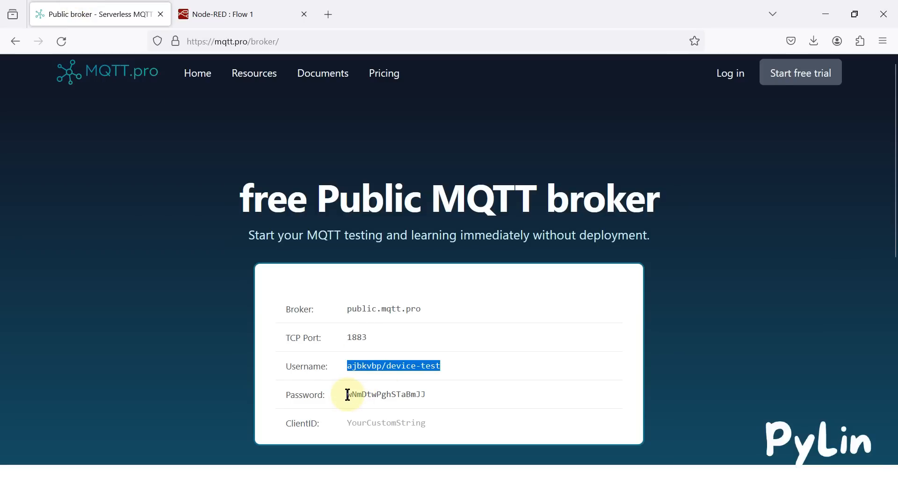
drag(348, 395, 416, 394)
key(ctrl+c)
click(215, 14)
click(641, 254)
key(ctrl+v)
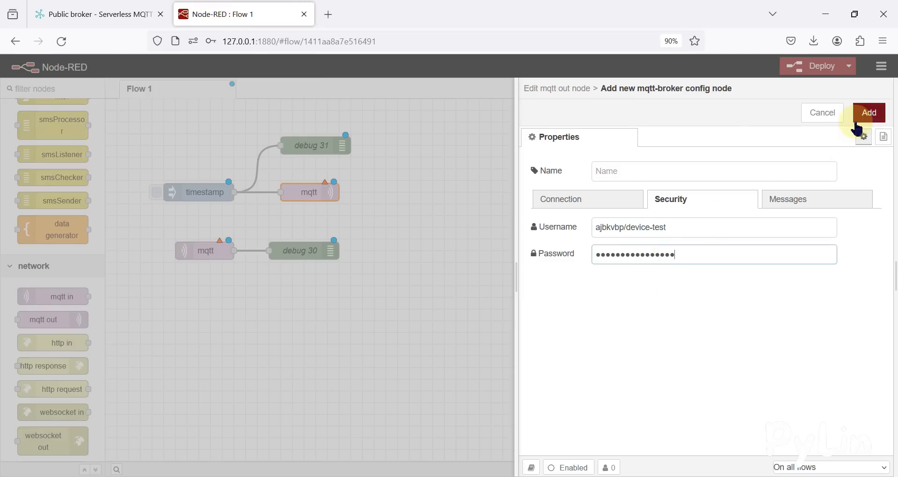
Name the broker configuration MQTT Pro Broker and add it
click(675, 173)
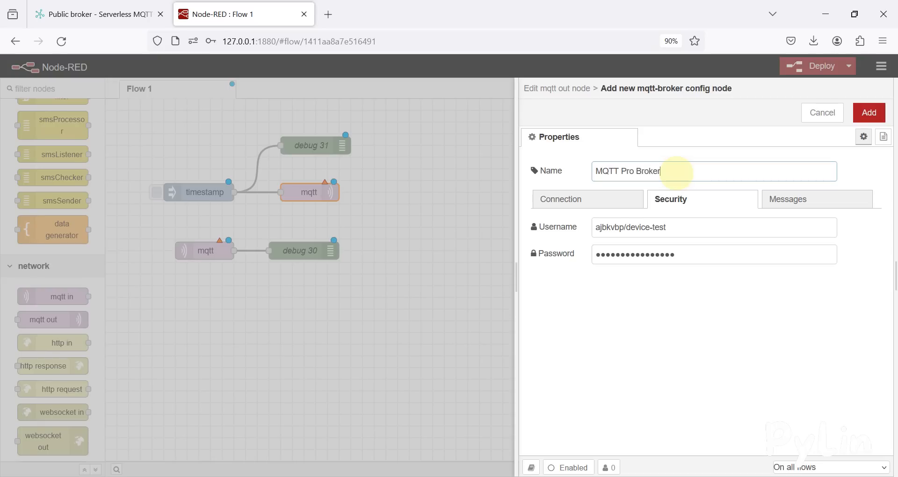
click(868, 112)
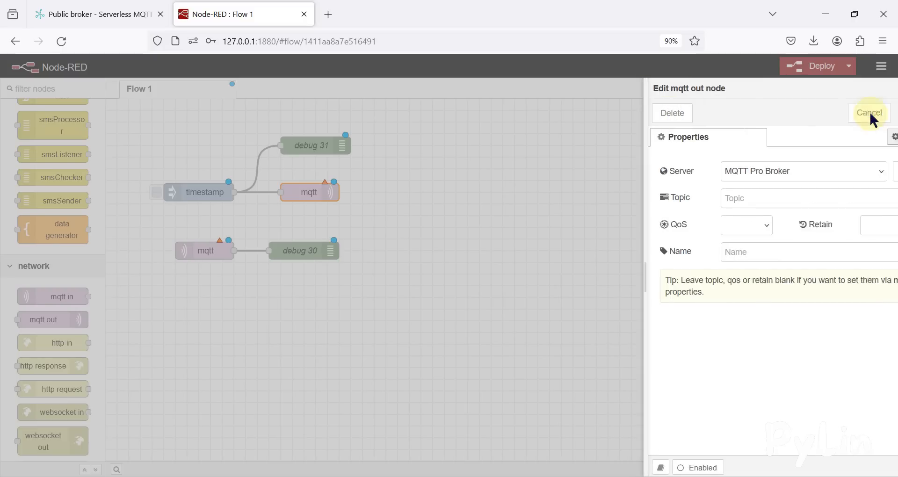
Set the mqtt out node's topic to pylintopic, QoS 0, name Publisher, and close the editor
click(747, 198)
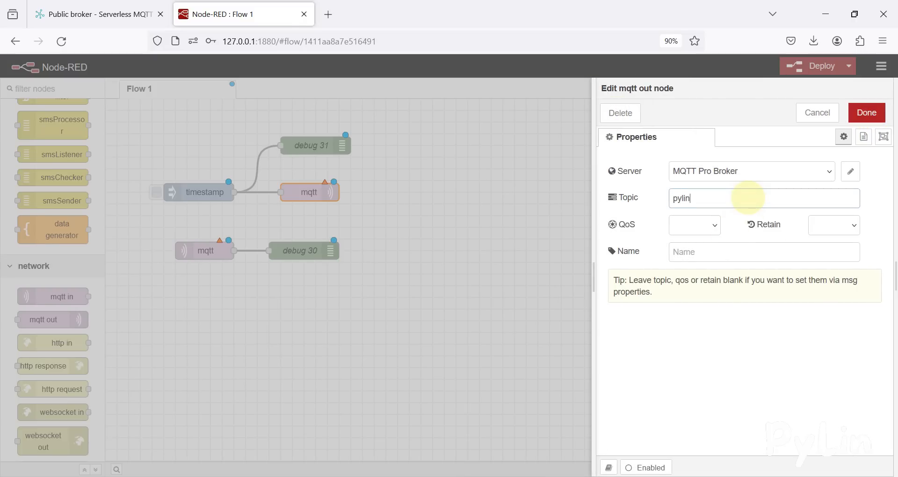
click(707, 225)
click(707, 259)
click(703, 258)
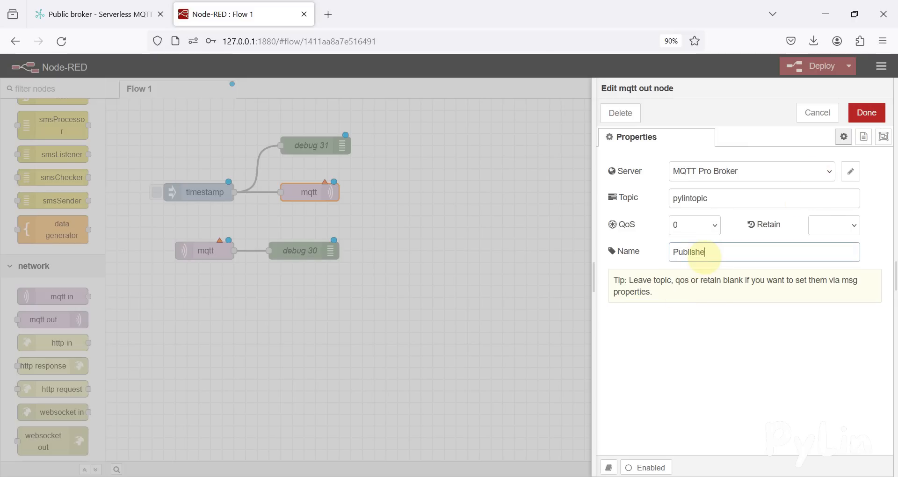
click(874, 117)
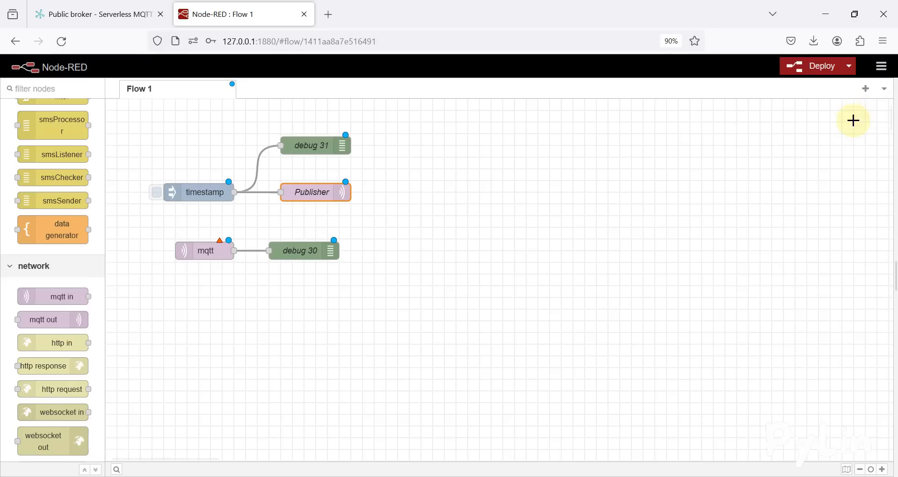
Open the mqtt in node, name it Subscriber, and set its QoS to 0
double_click(212, 251)
click(716, 304)
text(Subscriber)
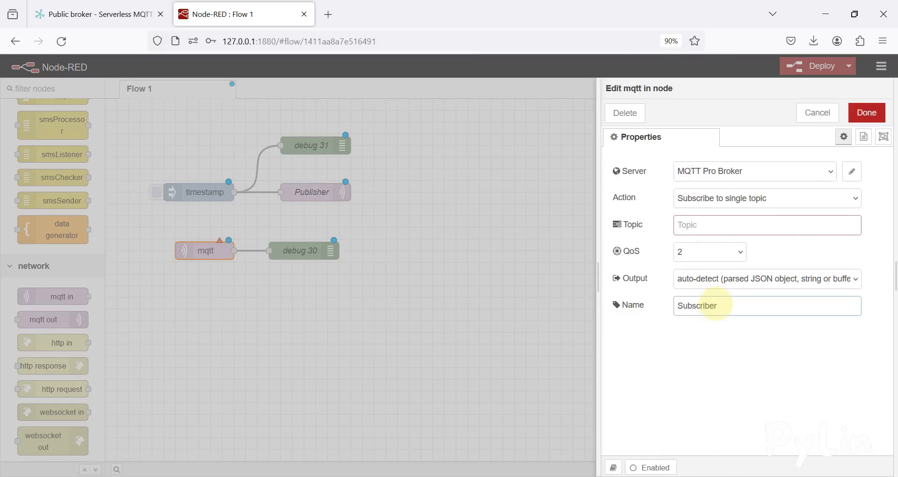
click(729, 252)
click(707, 271)
Set the mqtt in node's topic to pylintopic and its server to MQTT Pro Broker
click(706, 225)
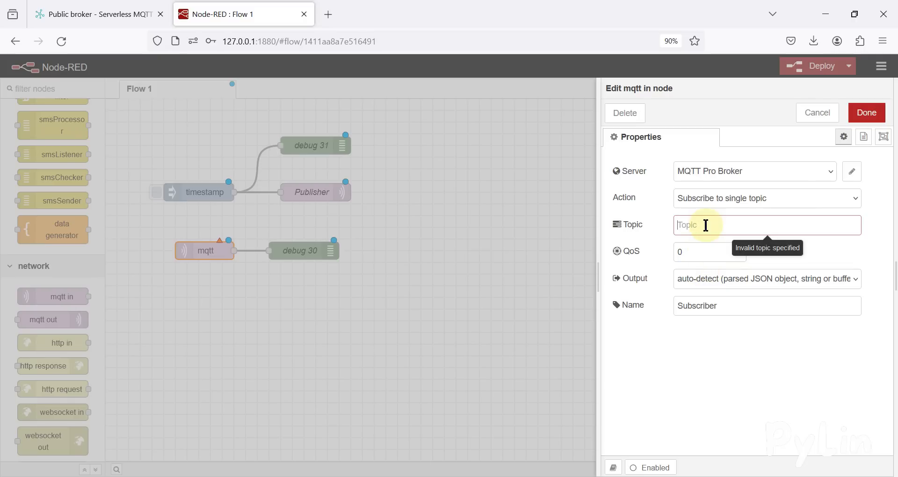
text(pylintopic)
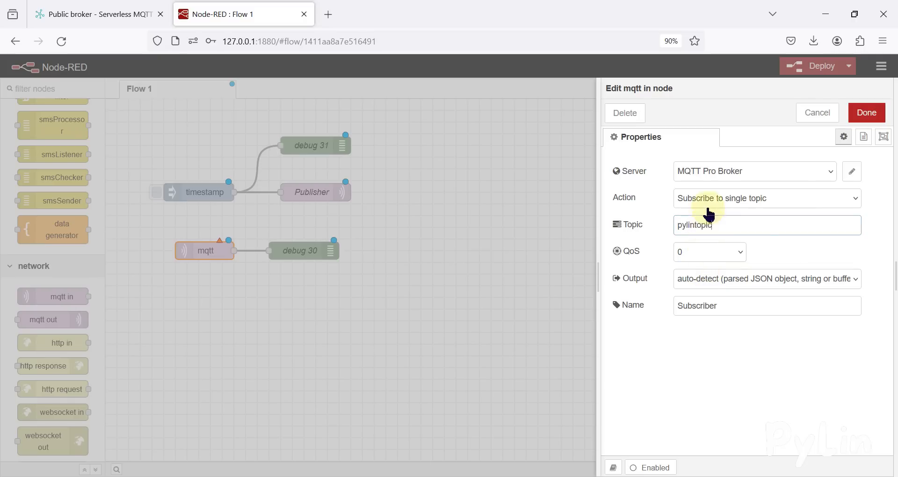
click(742, 171)
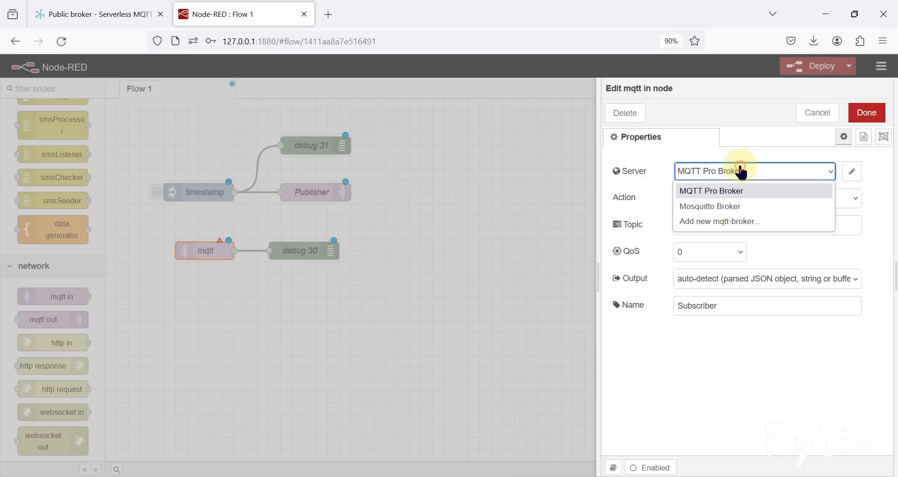
click(711, 191)
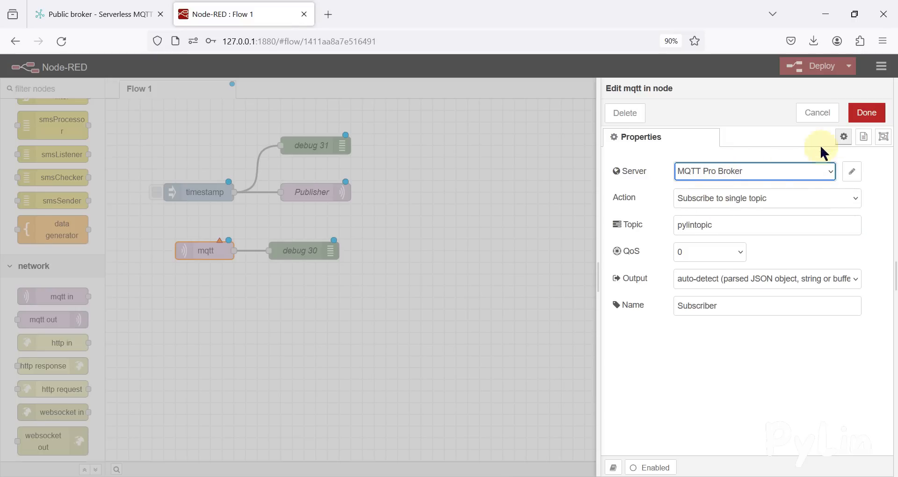
Confirm the mqtt in node settings and deploy the flow
click(866, 119)
key(ctrl+d)
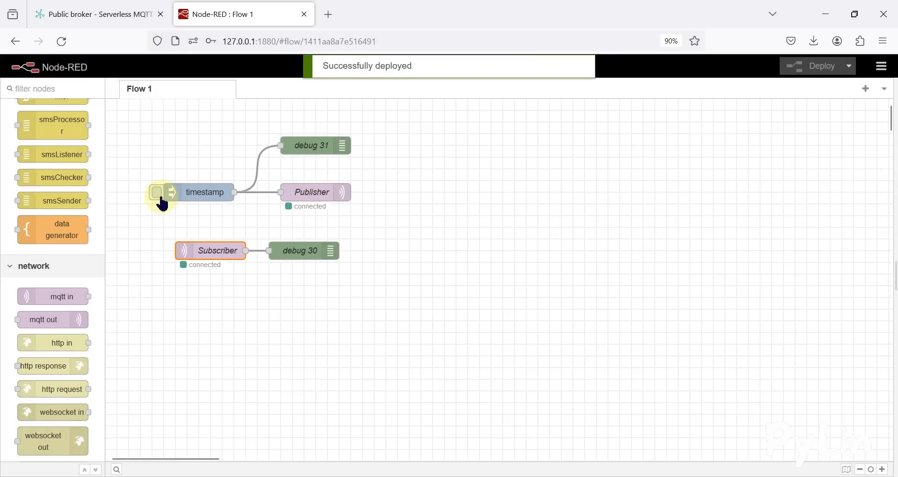
Trigger the timestamp inject node to publish a timestamp through the broker and check both debug outputs
click(157, 193)
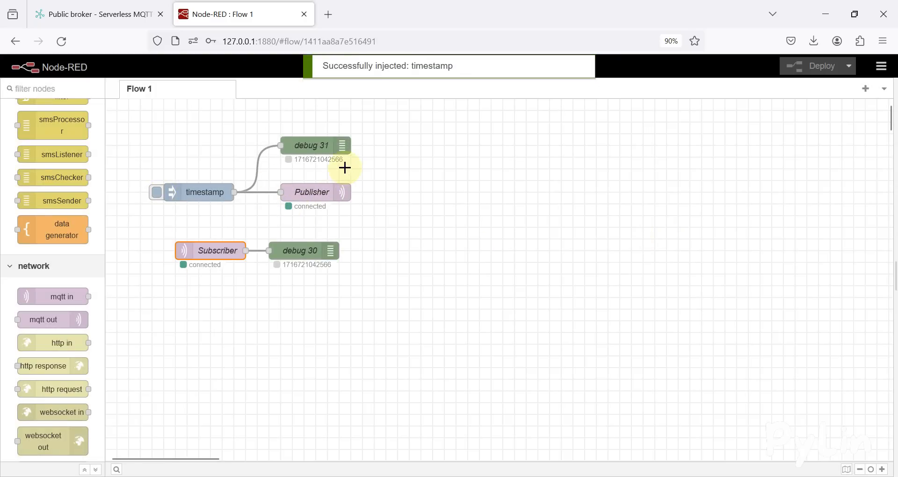
drag(351, 168, 273, 146)
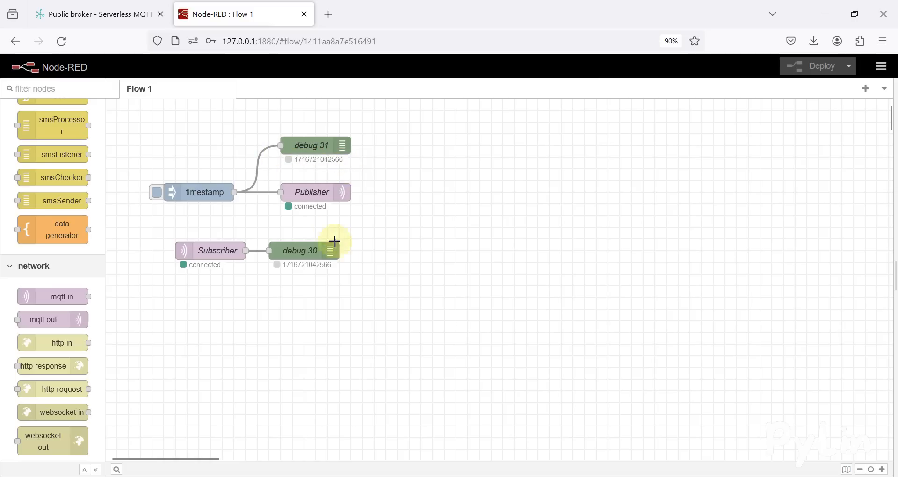
drag(347, 276, 267, 249)
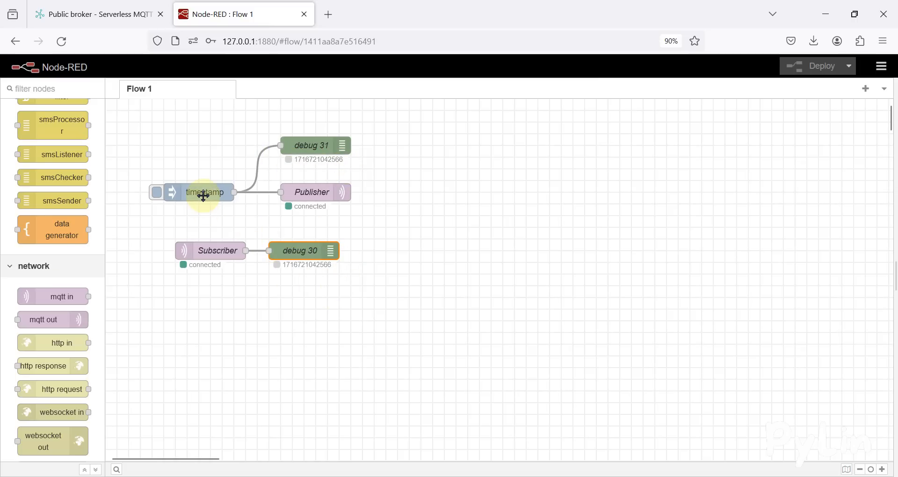
Add a second inject node and wire it to debug 31 and the Publisher node
scroll(49, 243, up, 10)
drag(60, 139, 282, 194)
drag(222, 145, 281, 145)
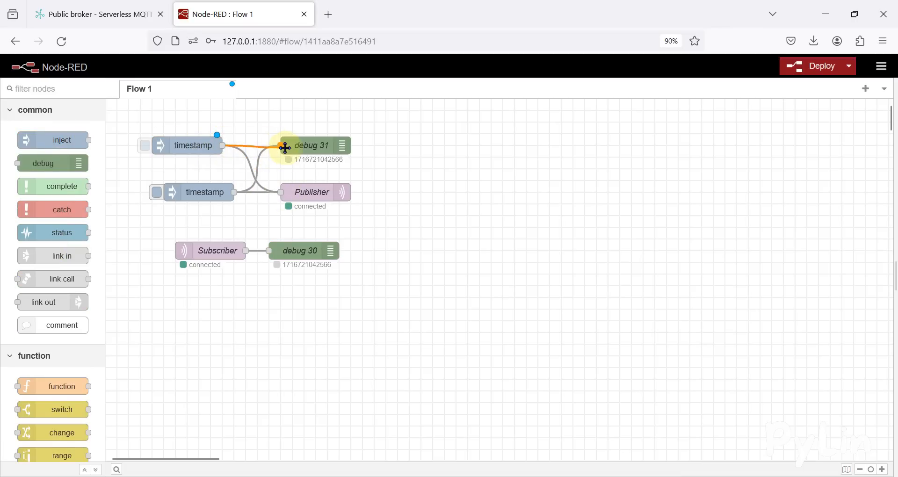
Set the new inject node's payload to the string Hello from Node-RED and close the editor
double_click(207, 146)
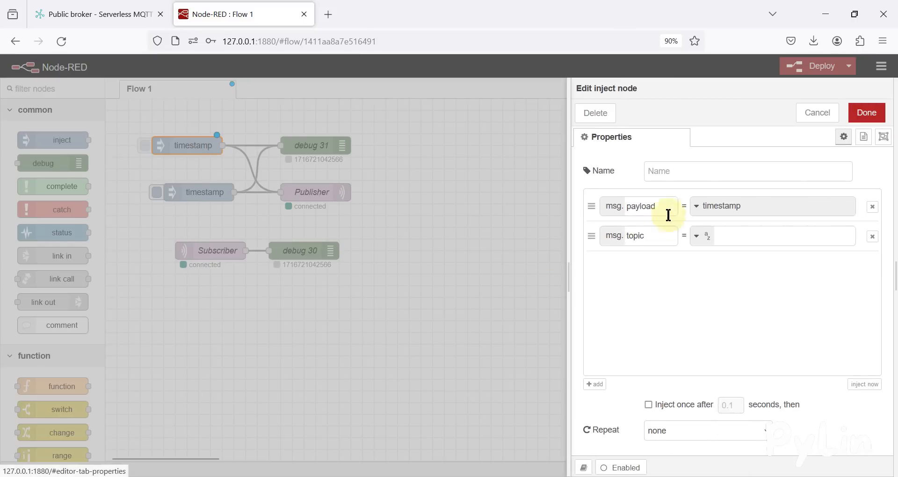
click(696, 206)
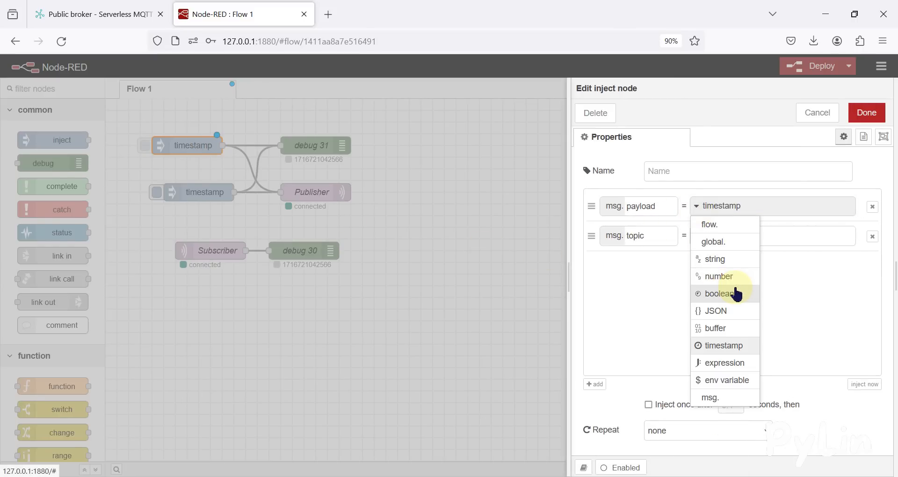
click(734, 259)
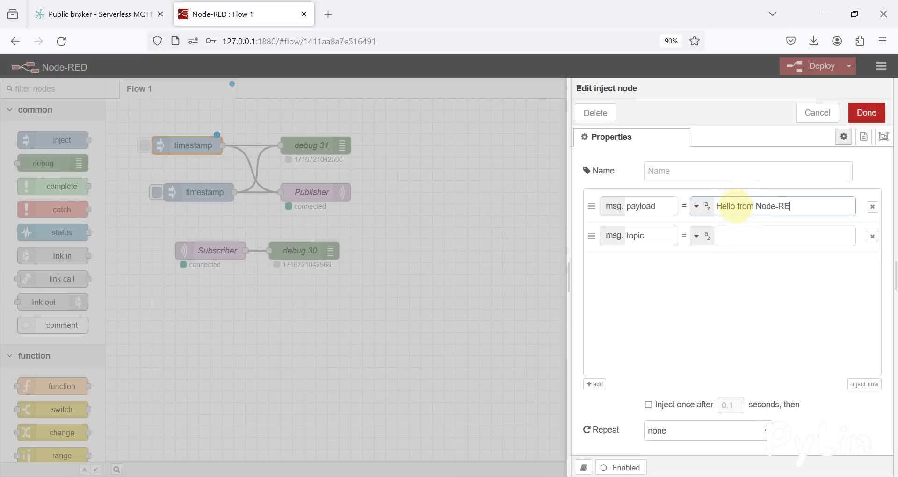
click(865, 113)
Reposition the new inject node, select all nodes, and deploy the flow
drag(194, 146, 237, 181)
key(ctrl+a)
key(ctrl+d)
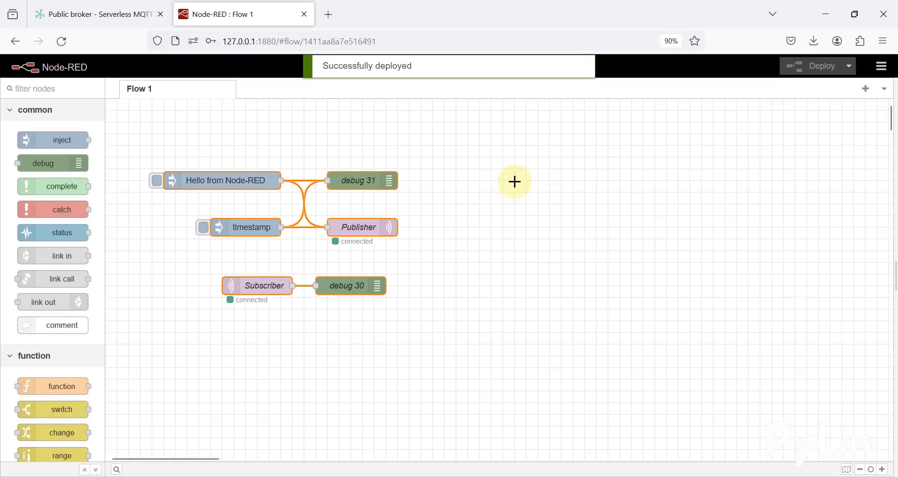
Trigger the Hello from Node-RED and timestamp inject nodes alternately to test publishing and subscribing
click(494, 205)
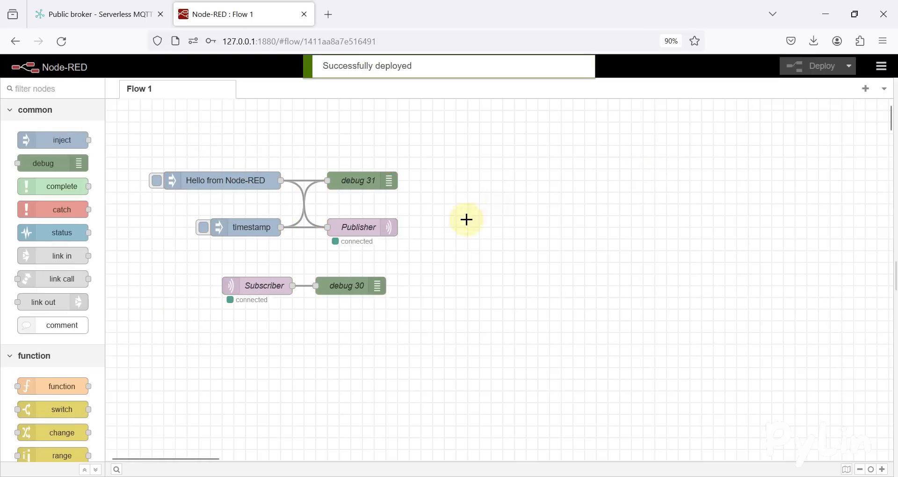
click(156, 182)
drag(428, 202, 330, 178)
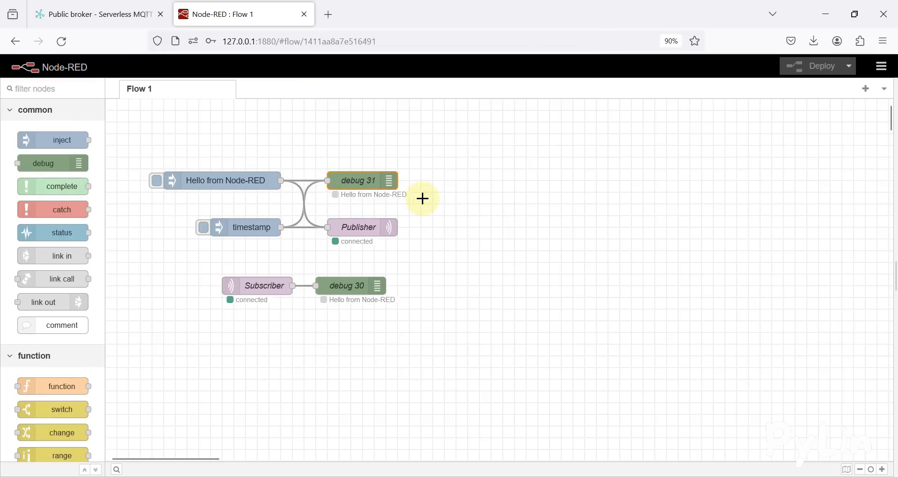
drag(420, 319, 311, 274)
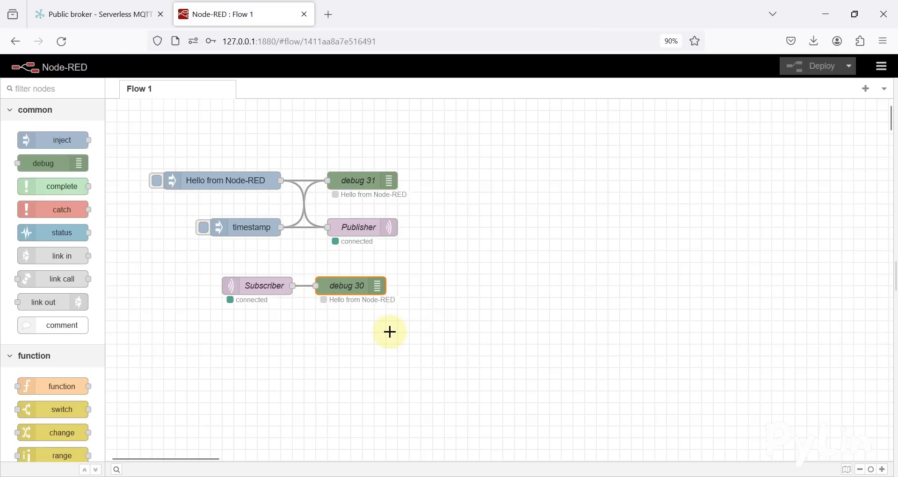
click(203, 228)
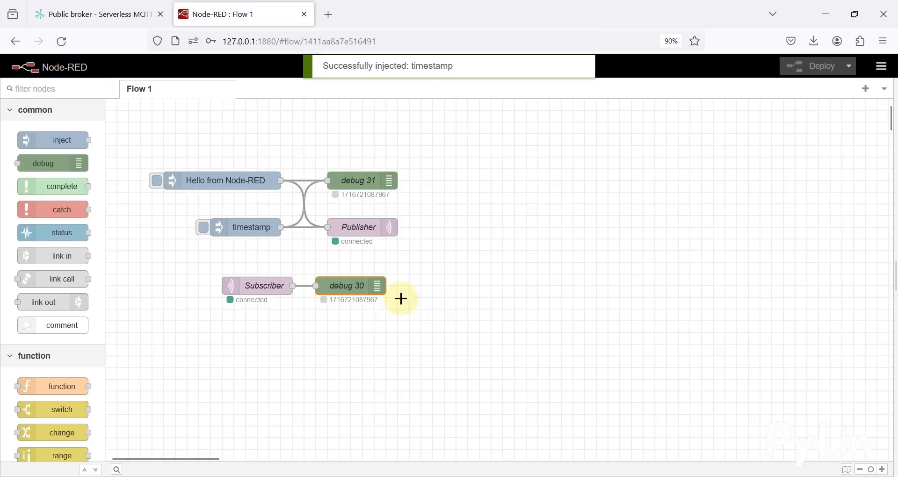
drag(411, 316, 286, 273)
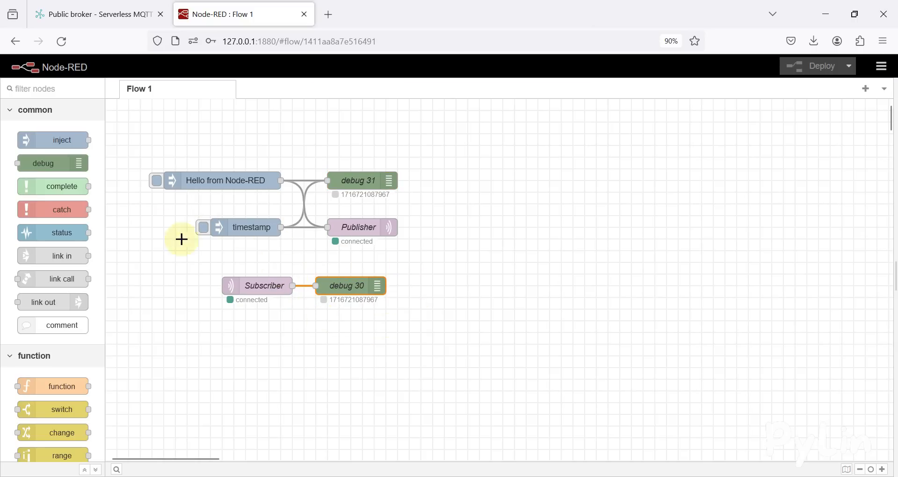
click(157, 183)
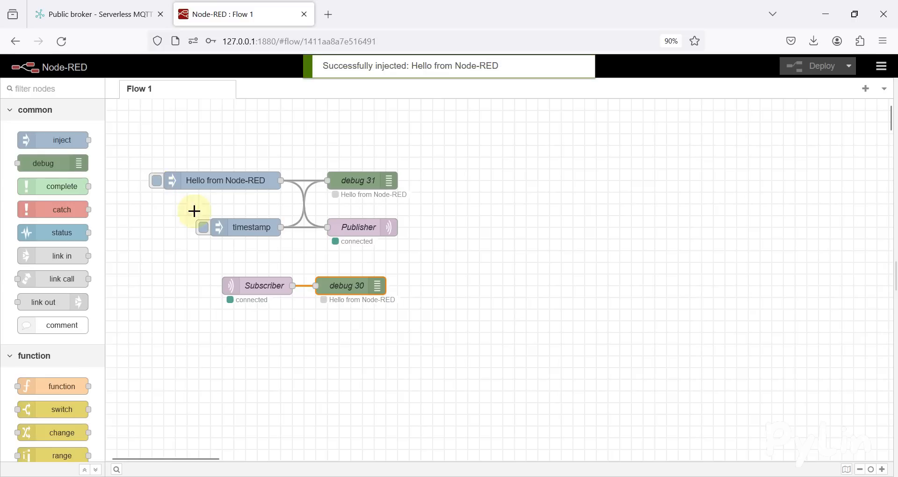
drag(396, 307, 307, 264)
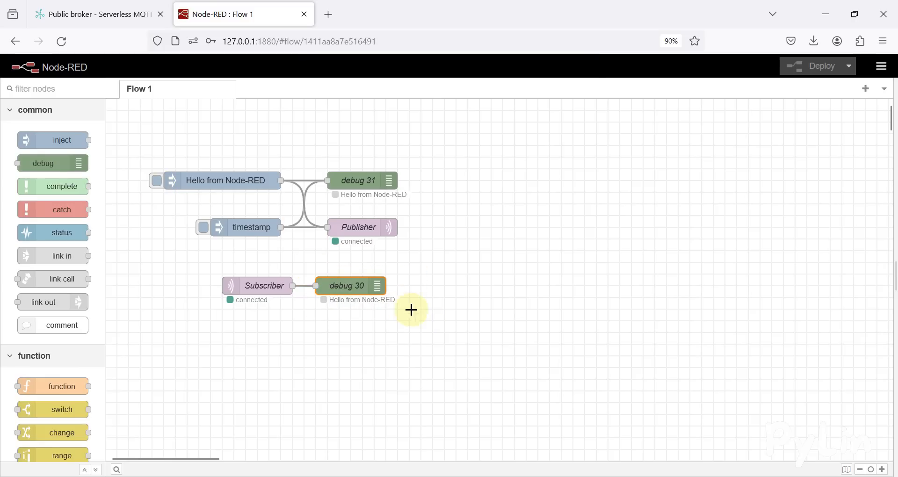
click(118, 20)
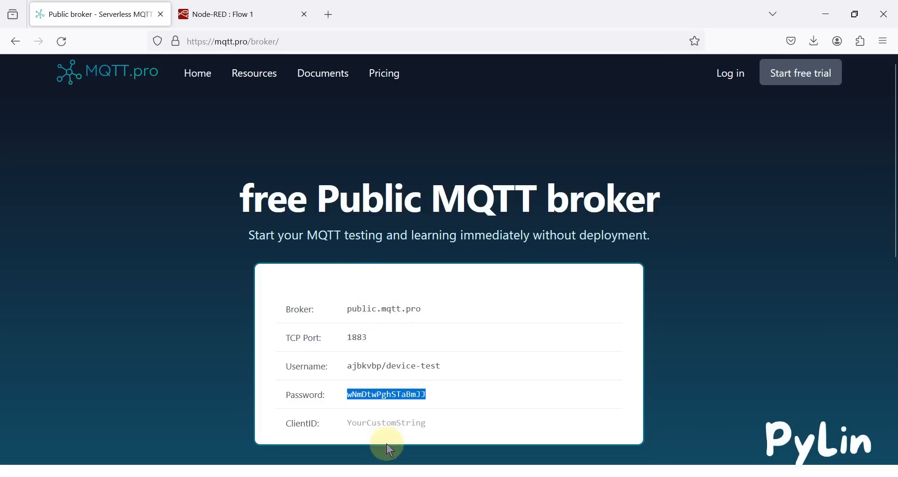
click(236, 10)
drag(145, 138, 521, 357)
click(541, 319)
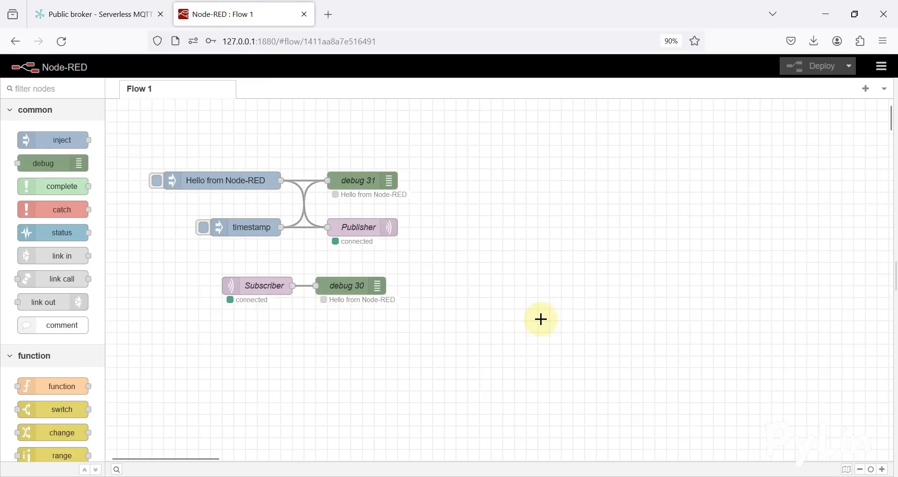
drag(126, 152, 536, 345)
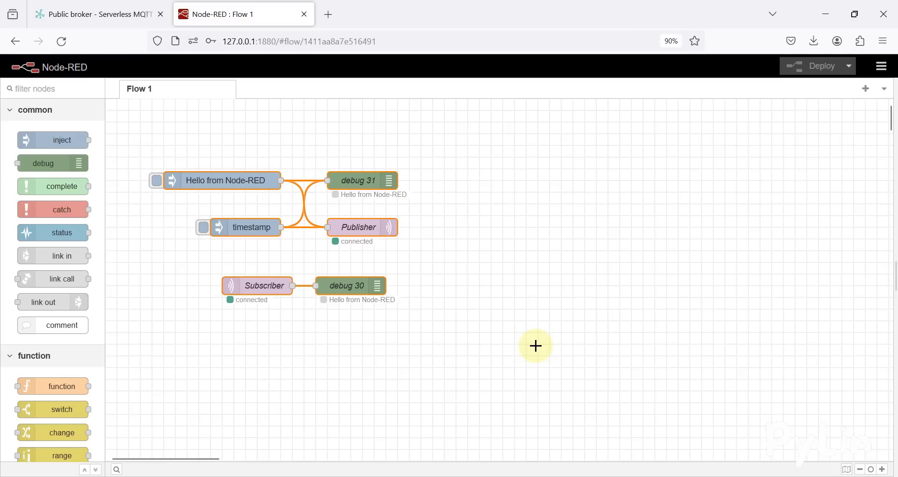
click(536, 345)
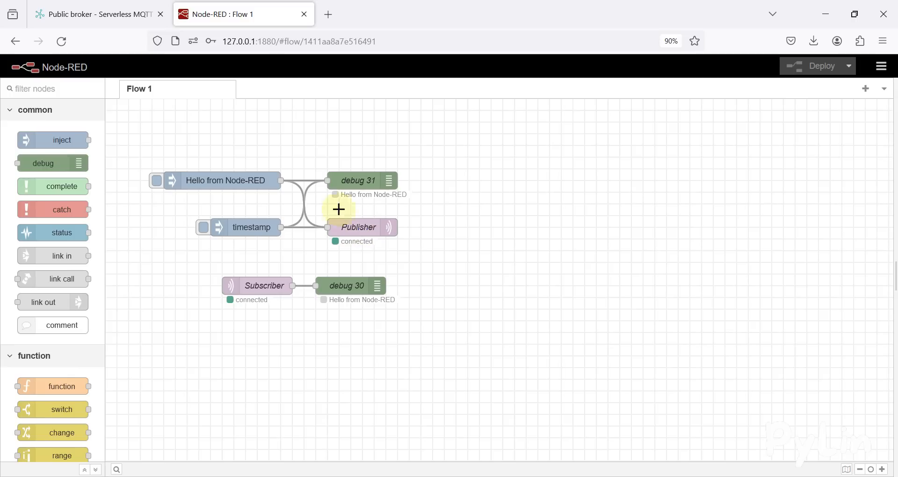
Return to the flow and trigger the timestamp inject node again
click(89, 8)
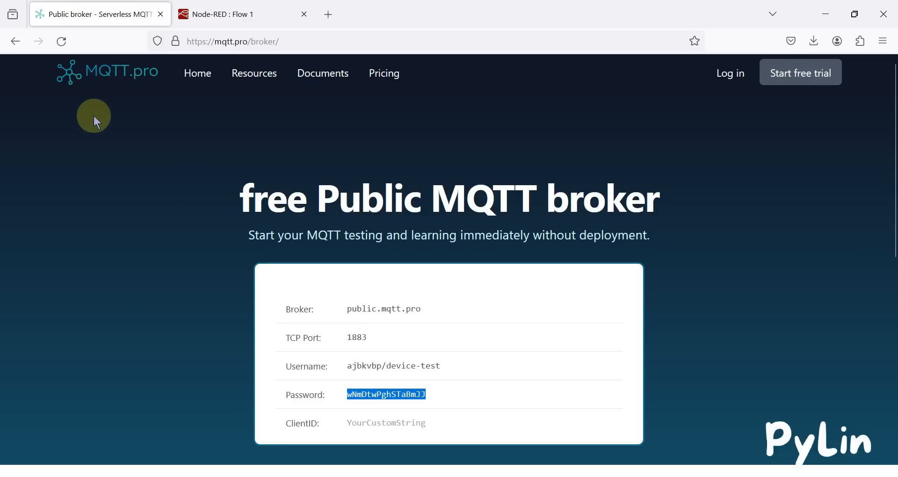
click(201, 13)
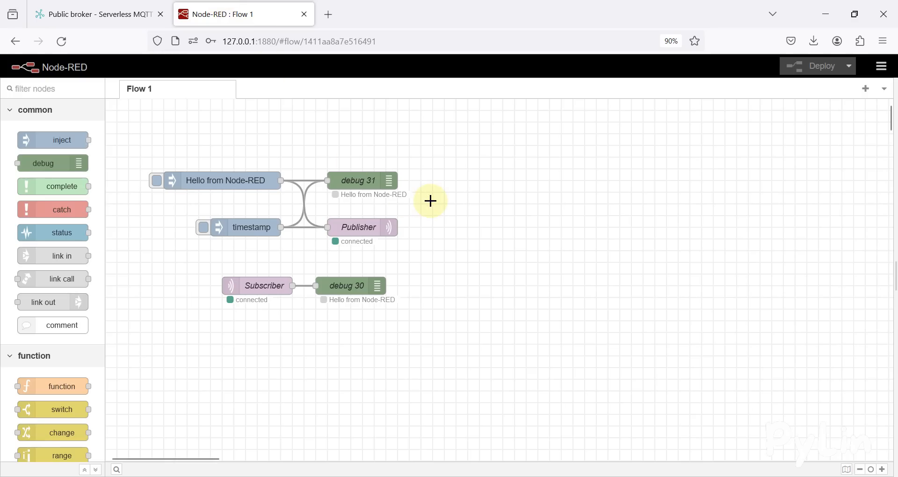
click(203, 229)
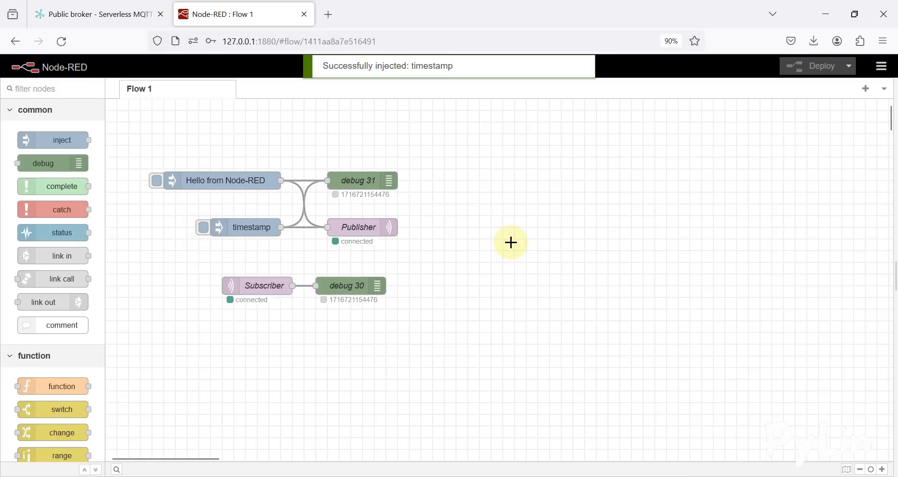